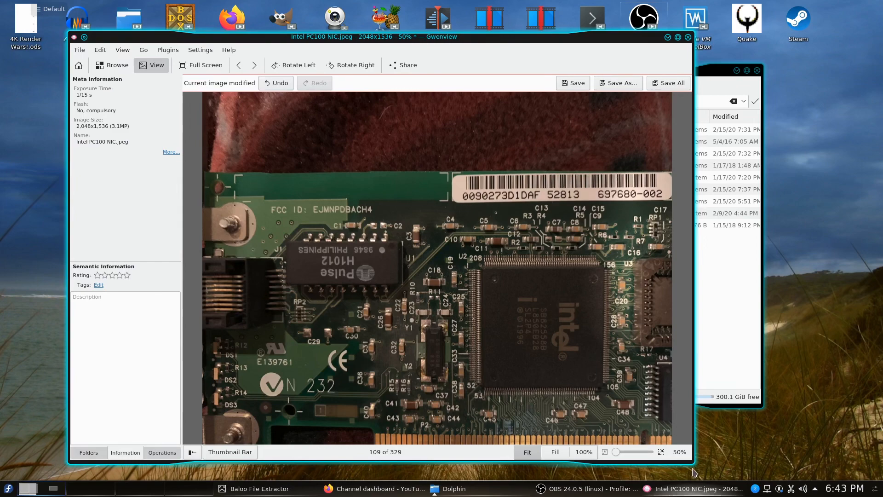
# Step: Enlarge the network card photo's window slightly and minimize it
pyautogui.moveTo(693, 462); pyautogui.dragTo(713, 472)
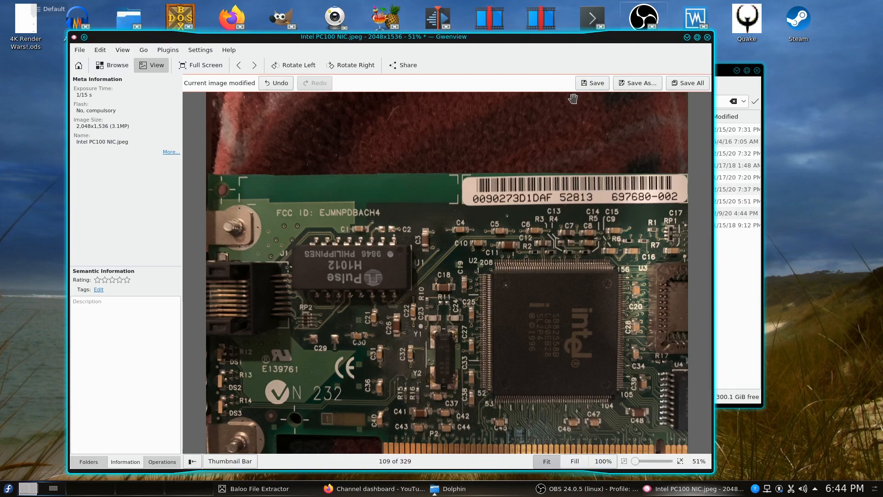
pyautogui.click(687, 37)
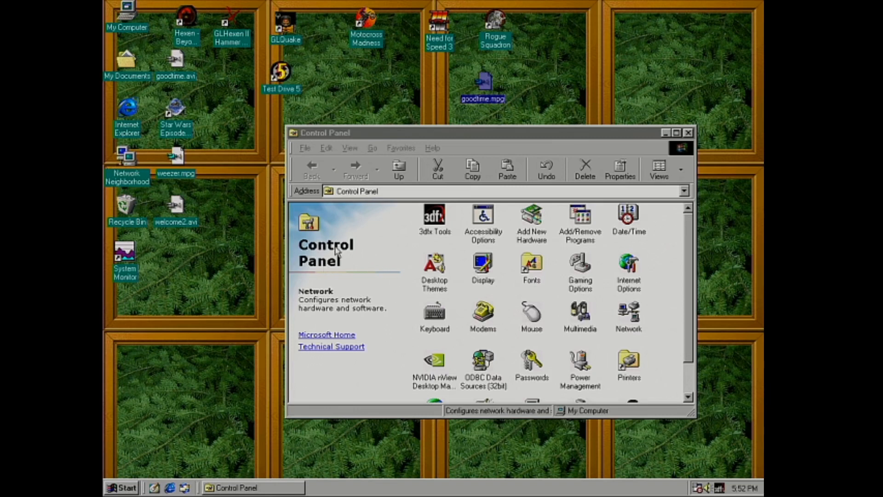
# Step: Open the Network settings from Control Panel and examine the installed components, including both Intel PRO/100+ adapters and the TCP/IP bindings
pyautogui.click(688, 287)
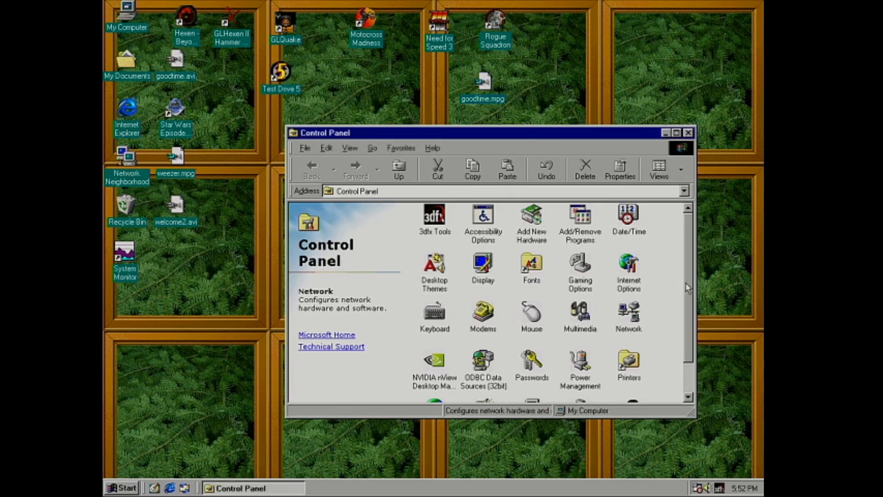
pyautogui.doubleClick(627, 314)
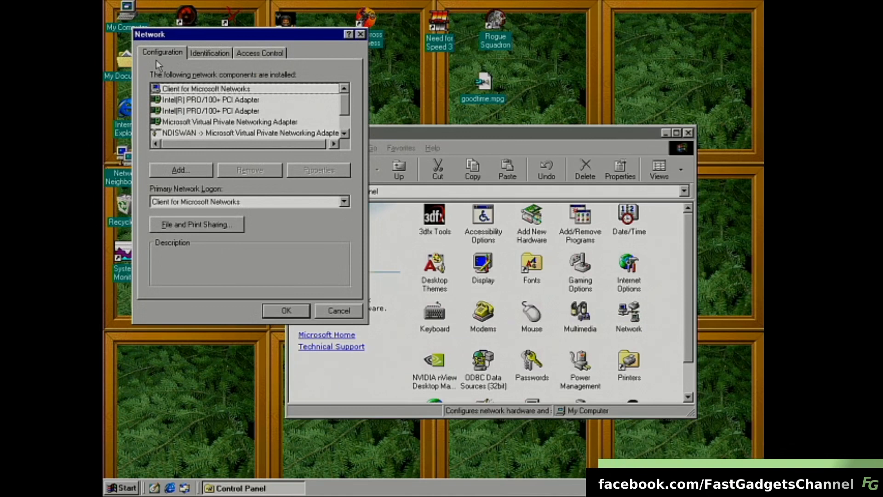
pyautogui.click(219, 99)
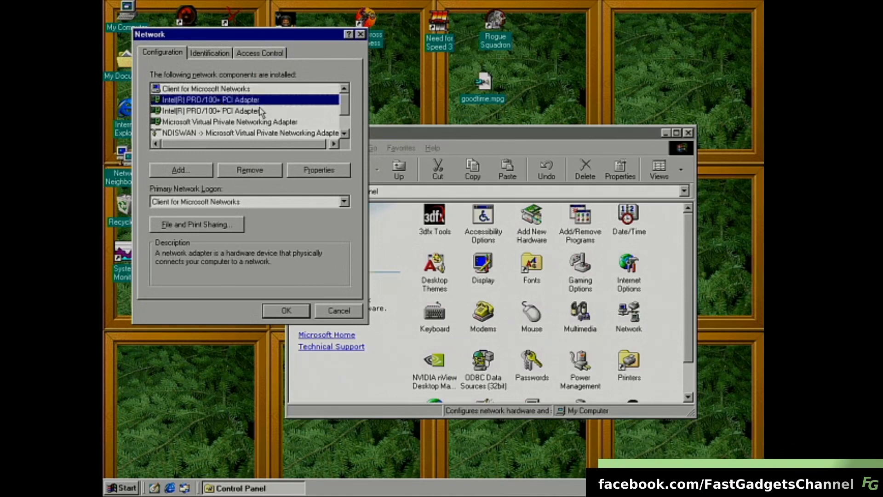
pyautogui.click(229, 115)
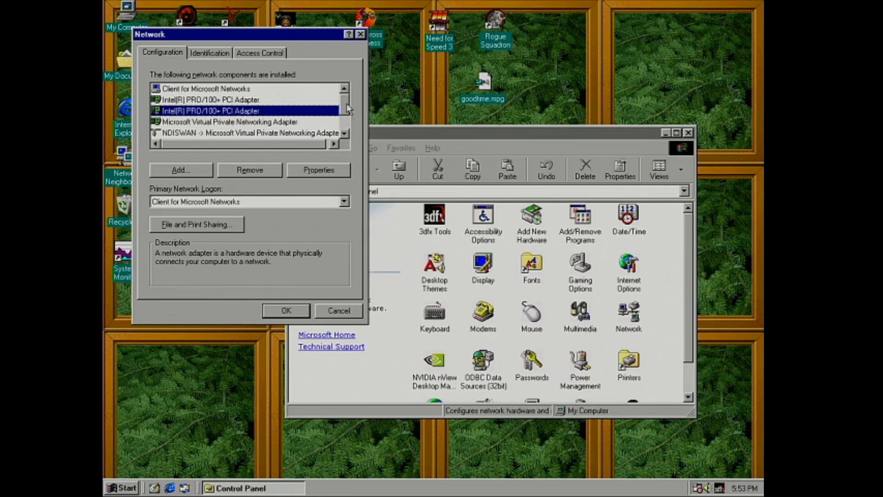
pyautogui.moveTo(348, 109); pyautogui.dragTo(348, 127)
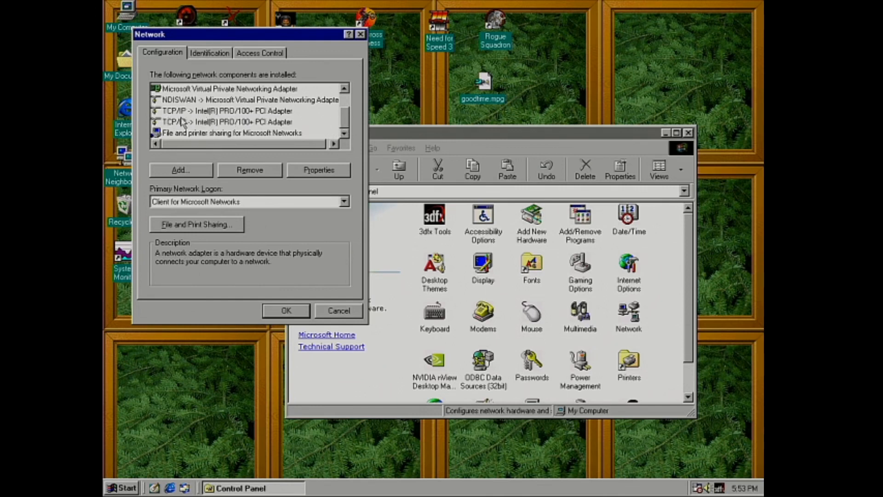
pyautogui.click(346, 105)
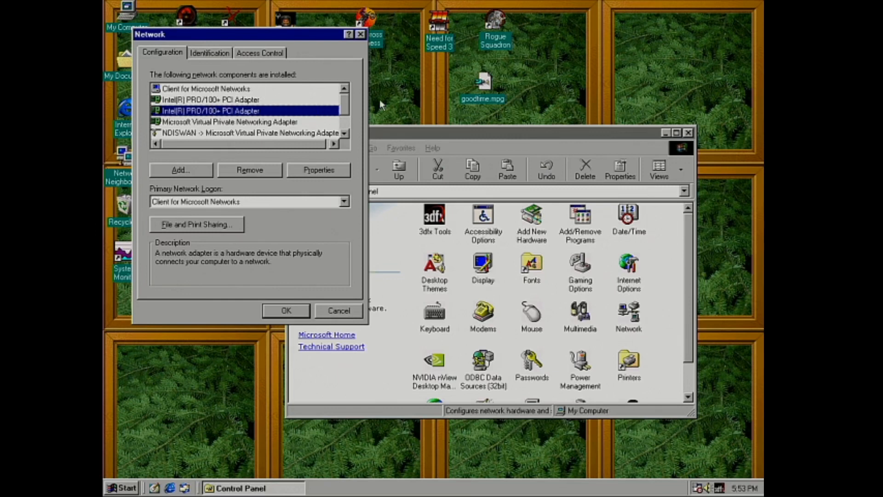
pyautogui.moveTo(344, 102); pyautogui.dragTo(344, 107)
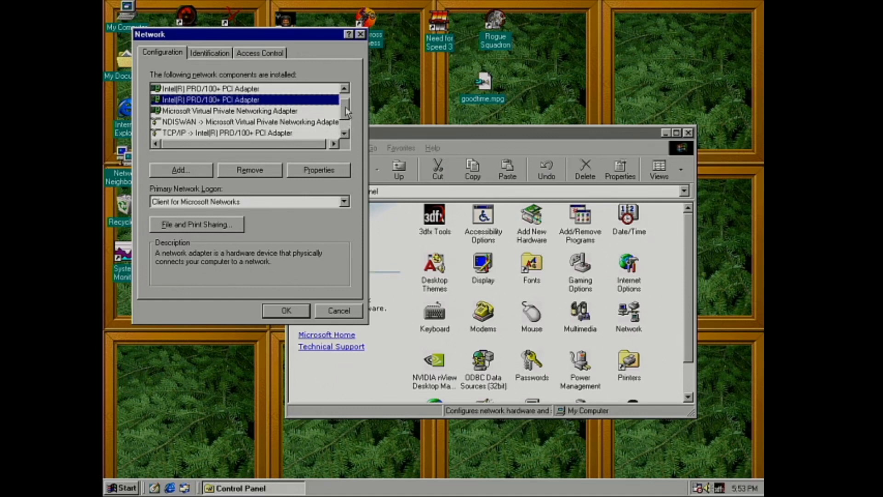
pyautogui.moveTo(344, 117); pyautogui.dragTo(345, 134)
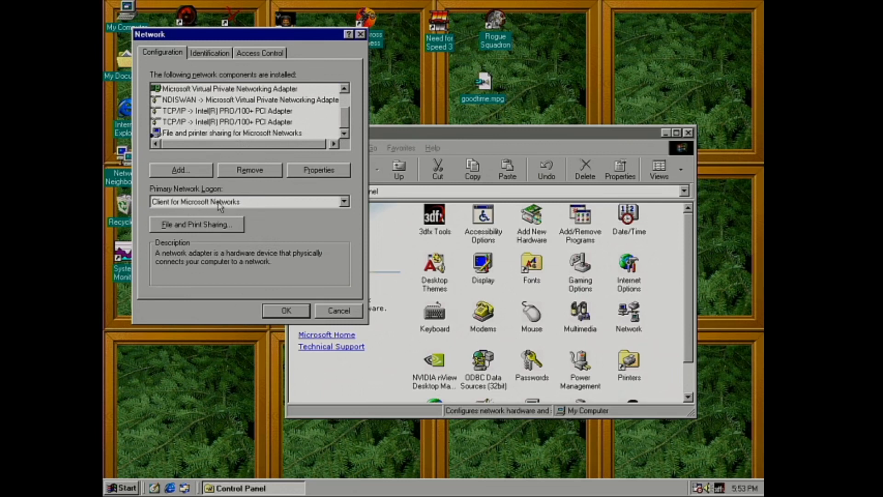
# Step: Check the available Primary Network Logon options and close the Network settings without saving
pyautogui.click(344, 203)
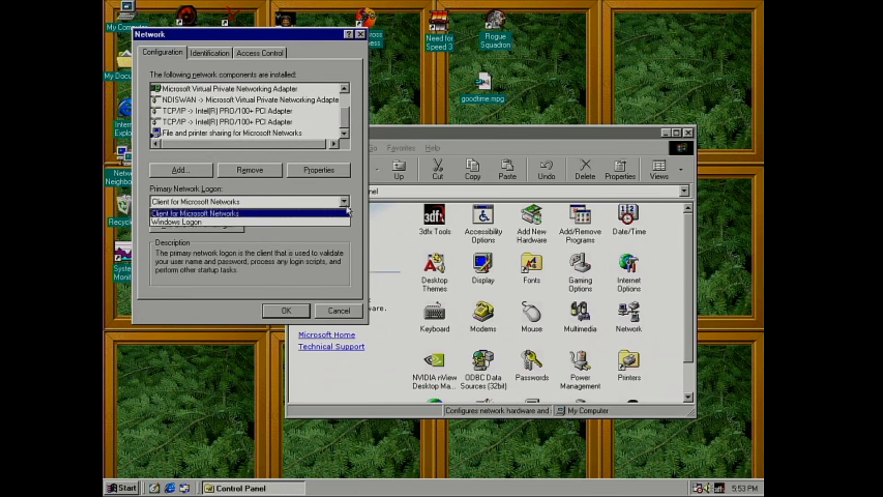
pyautogui.click(347, 209)
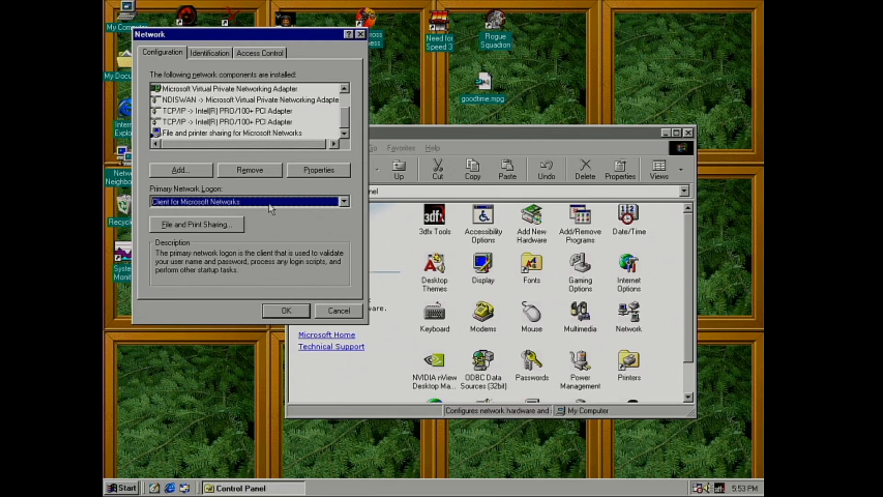
pyautogui.click(334, 312)
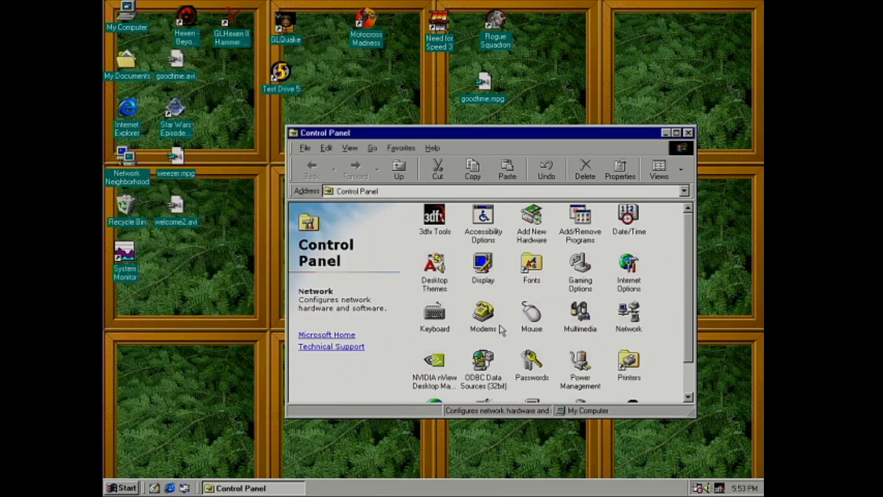
# Step: Reopen the Network settings and check the File and Print Sharing options, leaving that dialog without changes
pyautogui.doubleClick(636, 322)
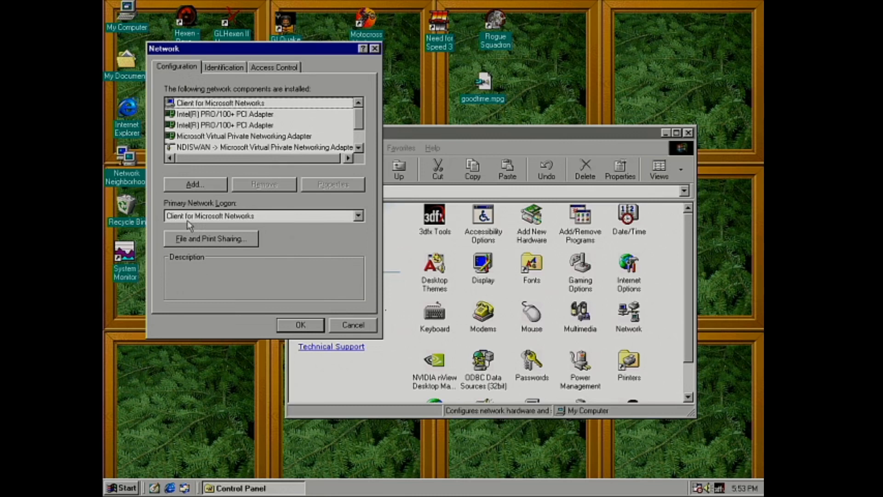
pyautogui.click(204, 238)
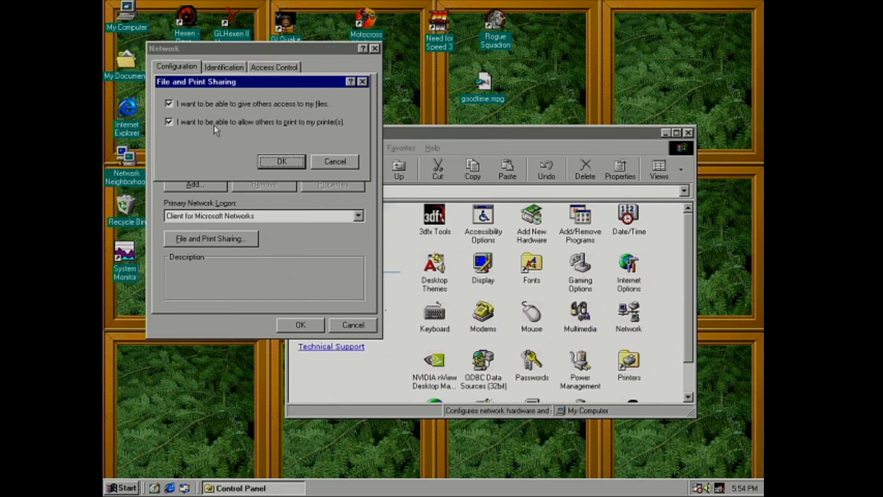
pyautogui.click(335, 162)
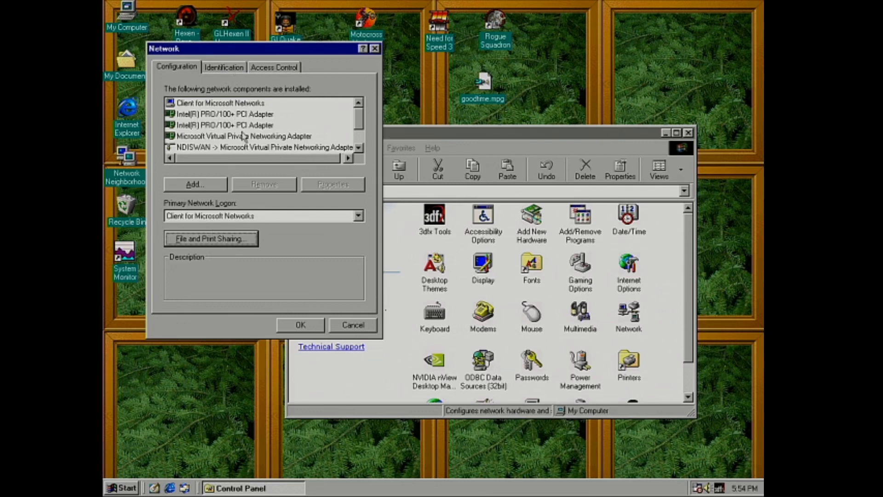
# Step: Examine the computer name, workgroup, description and access control setting, and close the Network settings without saving
pyautogui.click(221, 70)
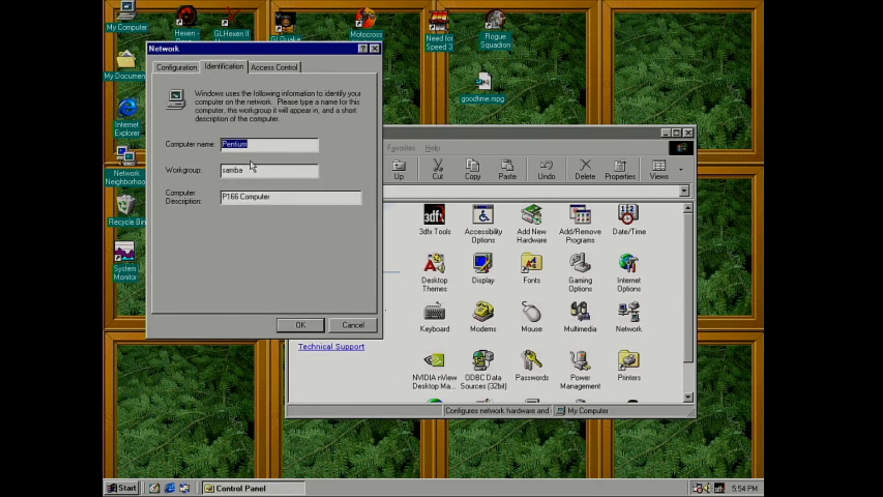
pyautogui.click(250, 144)
pyautogui.click(248, 175)
pyautogui.moveTo(248, 175); pyautogui.dragTo(222, 171)
pyautogui.click(263, 171)
pyautogui.moveTo(268, 198); pyautogui.dragTo(198, 193)
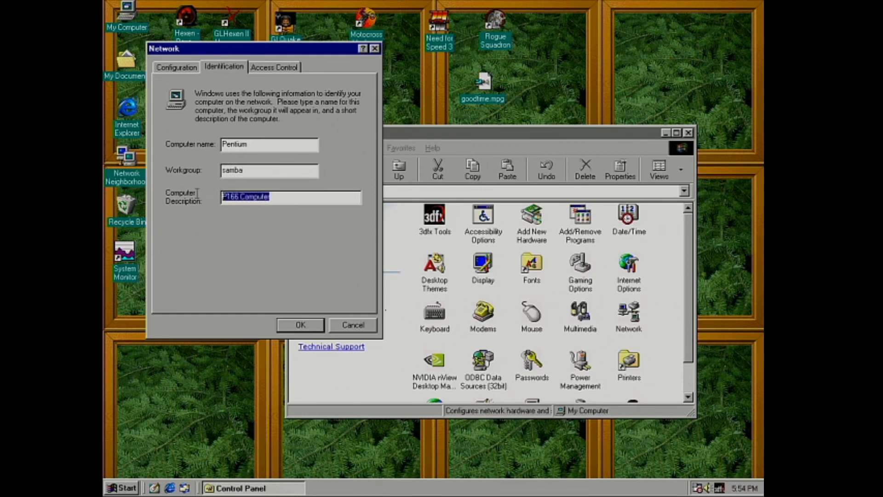
pyautogui.click(279, 196)
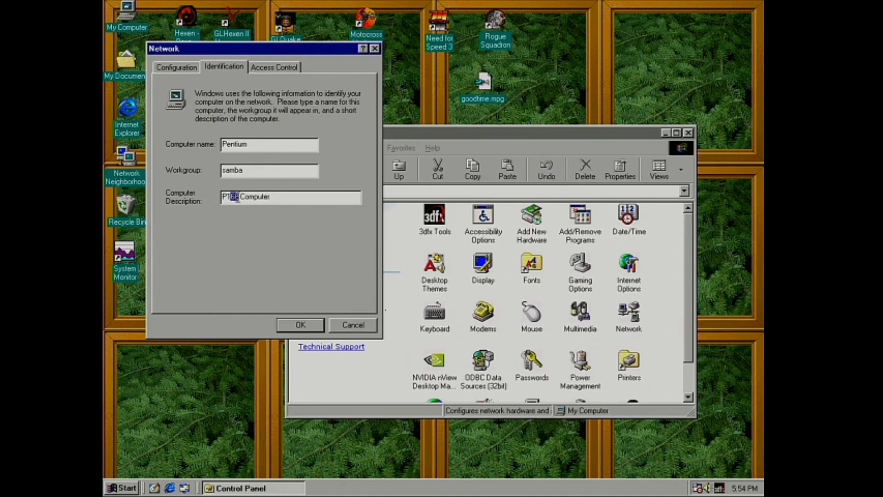
pyautogui.click(228, 196)
pyautogui.click(272, 68)
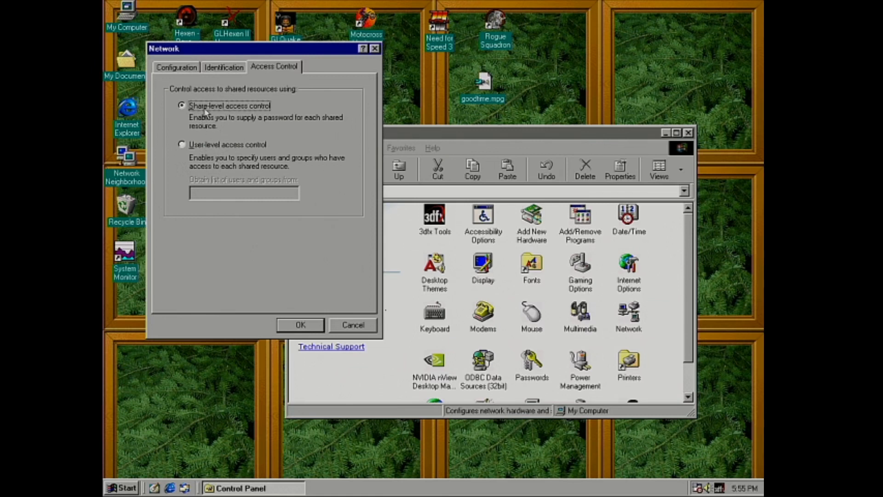
pyautogui.click(354, 326)
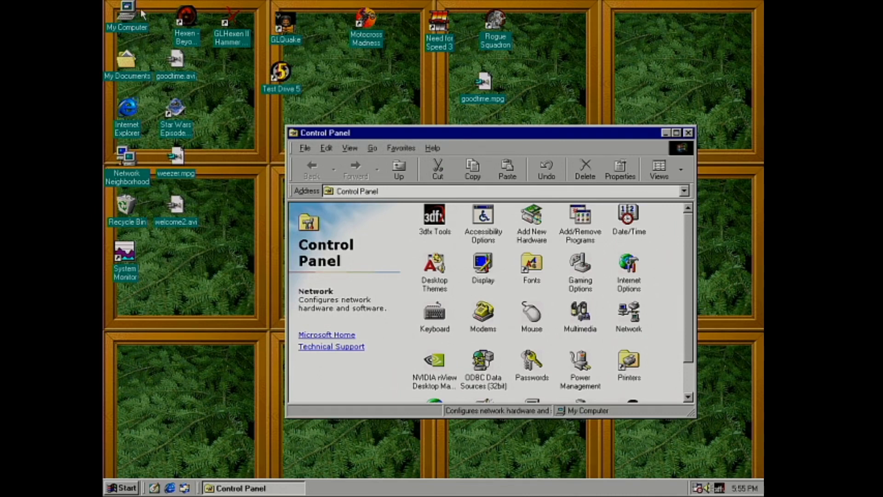
# Step: Examine the Storage (D:) drive's sharing settings, including share name, access type and password field, and close its properties without saving
pyautogui.doubleClick(121, 13)
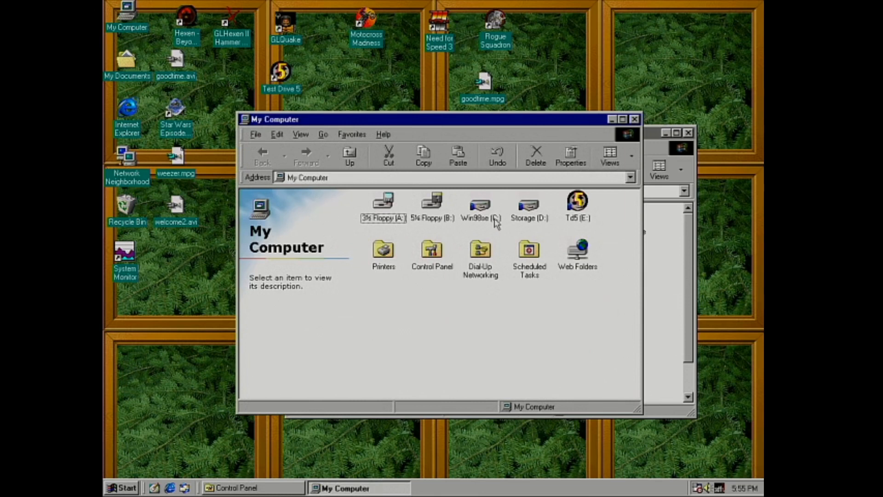
pyautogui.rightClick(525, 211)
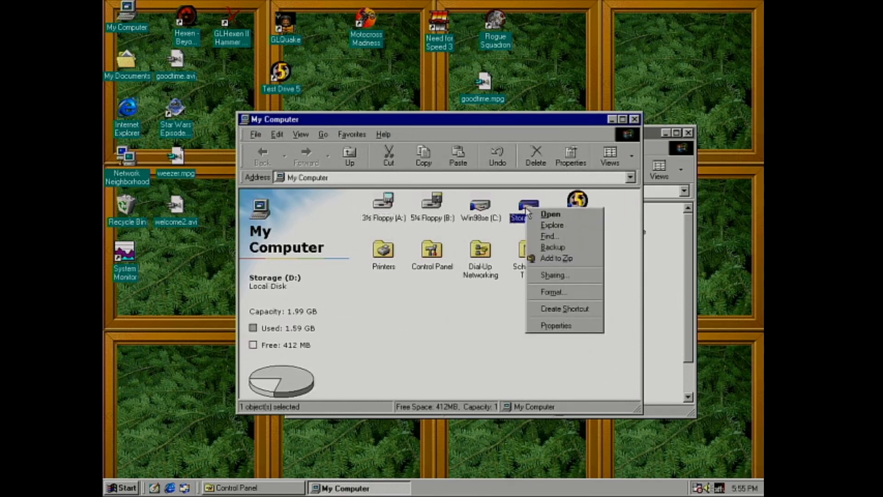
pyautogui.click(570, 275)
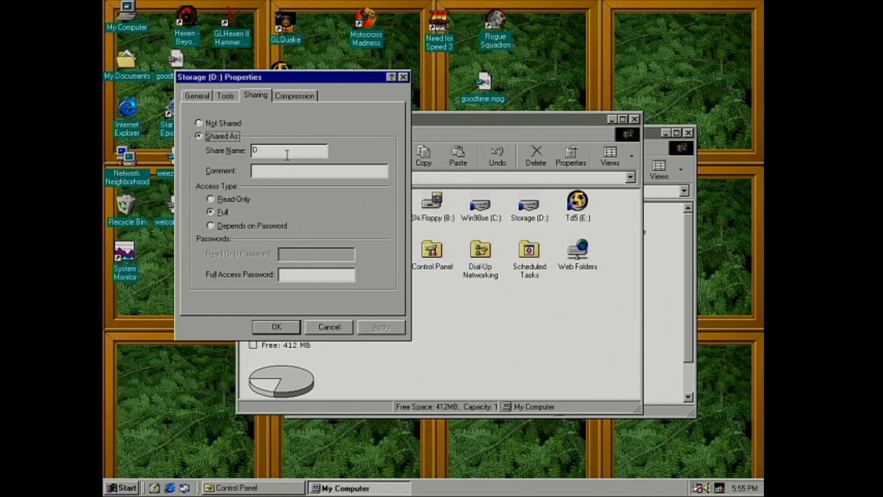
pyautogui.press('Tab')
pyautogui.click(263, 152)
pyautogui.click(311, 274)
pyautogui.click(197, 94)
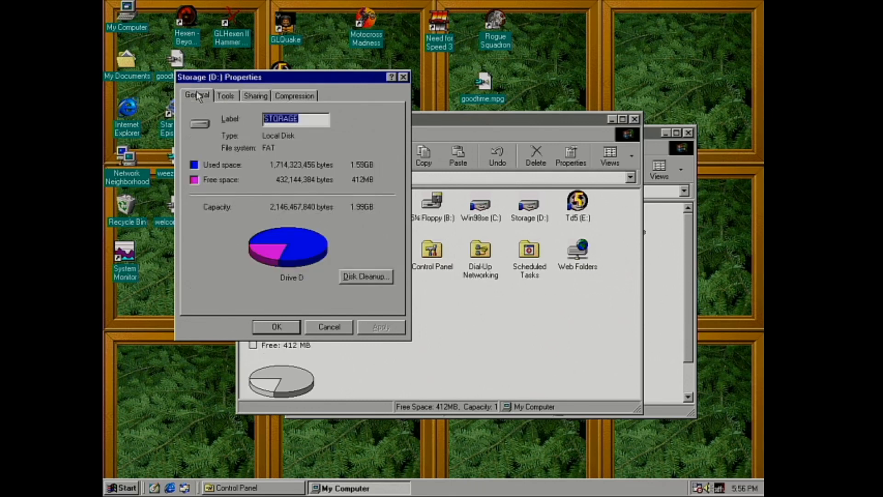
pyautogui.click(236, 95)
pyautogui.click(258, 95)
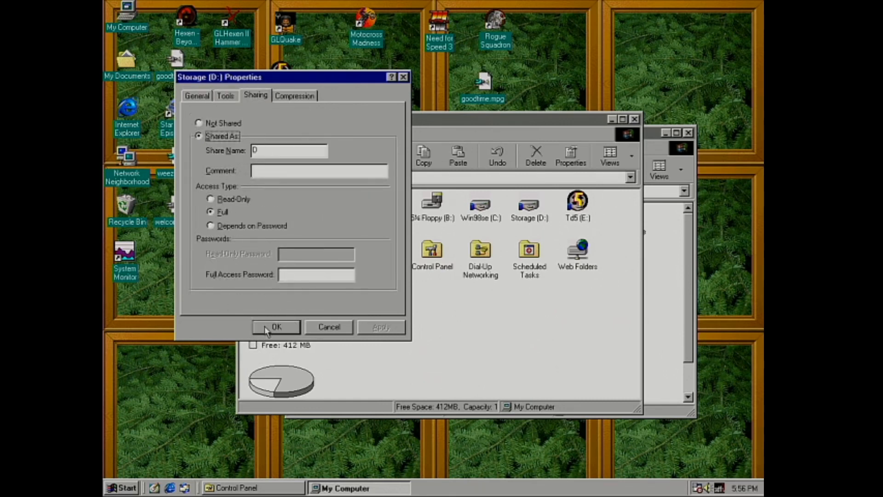
pyautogui.click(333, 328)
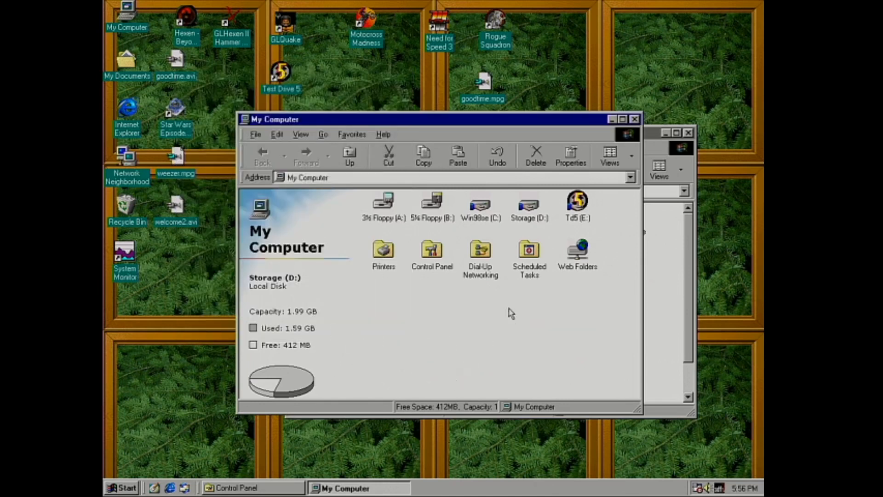
# Step: Open the Storage (D:) drive to view its contents and shift its window slightly
pyautogui.doubleClick(537, 207)
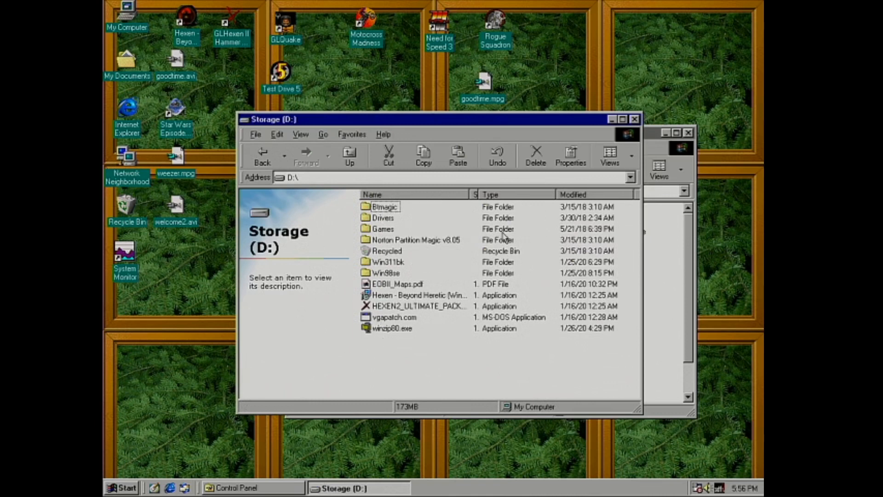
pyautogui.moveTo(559, 125); pyautogui.dragTo(537, 135)
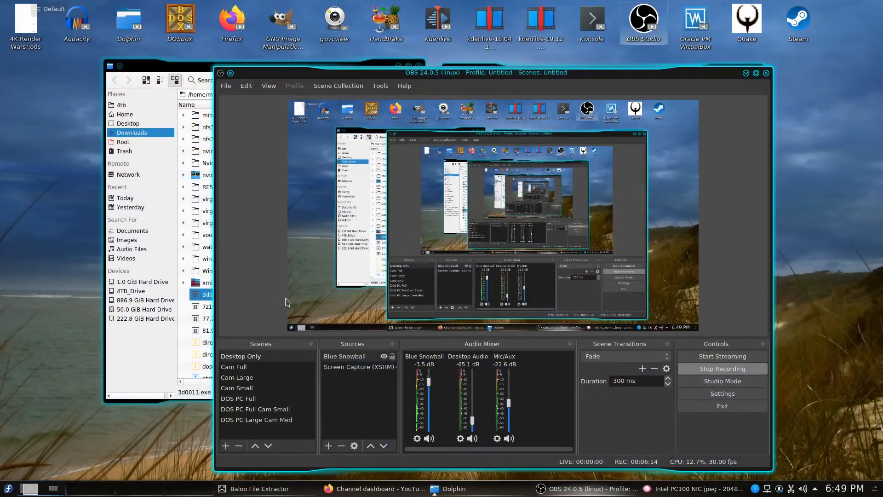
# Step: On the Linux desktop, minimize OBS, select 3d0011.exe in the Downloads folder and activate the second Dolphin window showing the 4tb drive
pyautogui.click(746, 73)
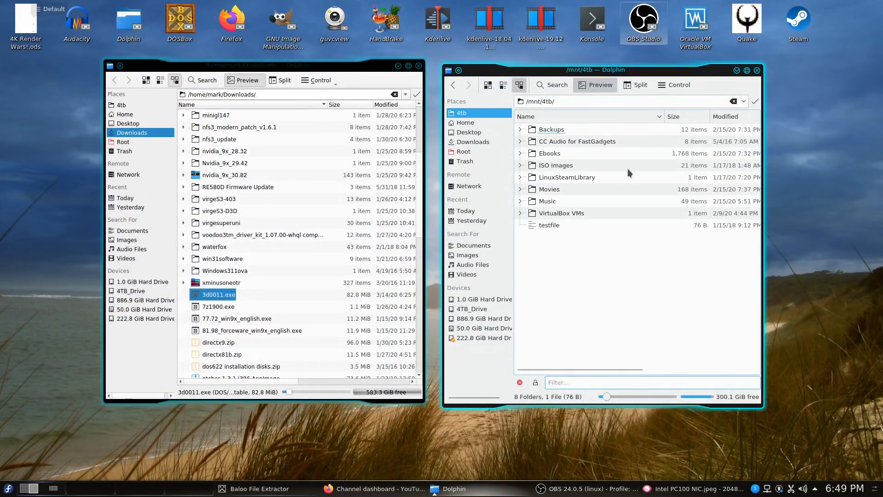
pyautogui.click(232, 298)
pyautogui.click(245, 296)
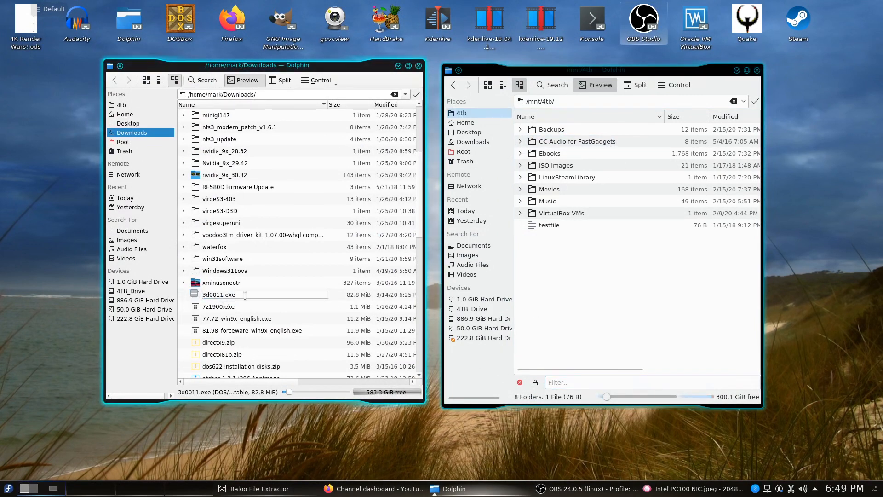
pyautogui.click(605, 273)
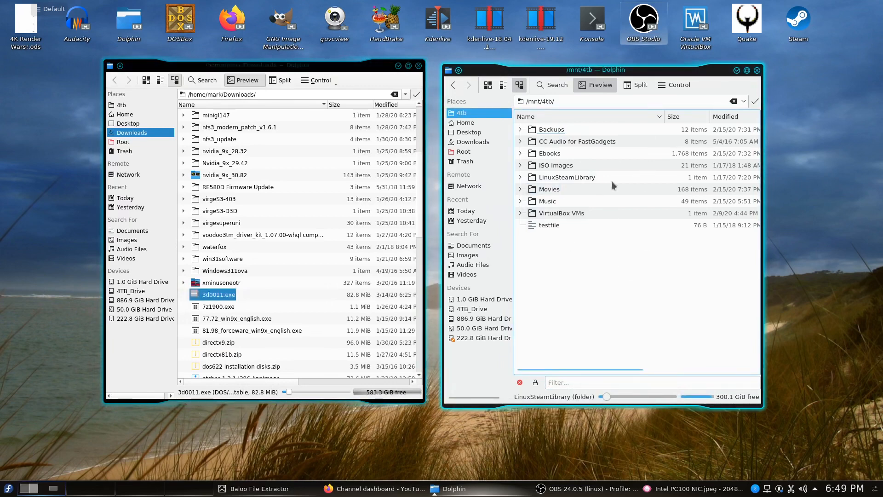
# Step: Open the Windows 98 computer's shared drive in the second Dolphin window at smb://Pentium/d
pyautogui.click(563, 100)
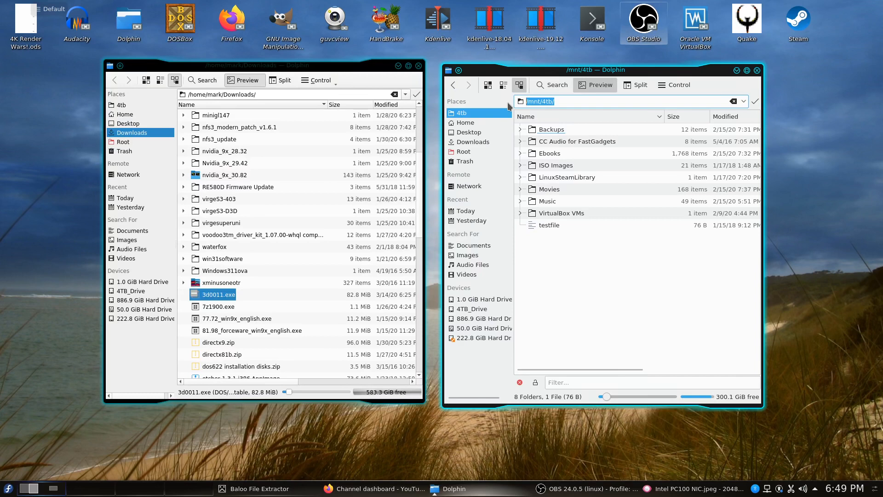
pyautogui.write('smb://Pentium')
pyautogui.write('/')
pyautogui.write('d')
pyautogui.press('Return')
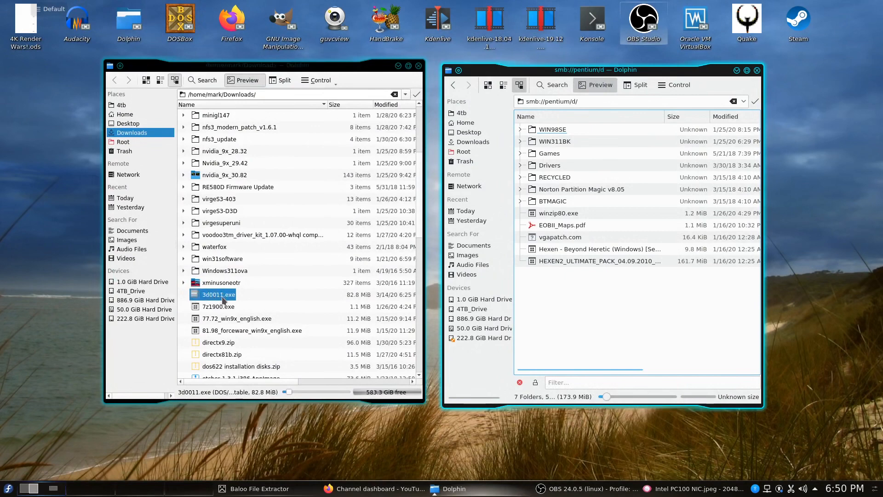
# Step: Copy 3d0011.exe from the Downloads folder to the Windows 98 share at smb://pentium/d/ and select the copied file there
pyautogui.moveTo(215, 299); pyautogui.dragTo(581, 292)
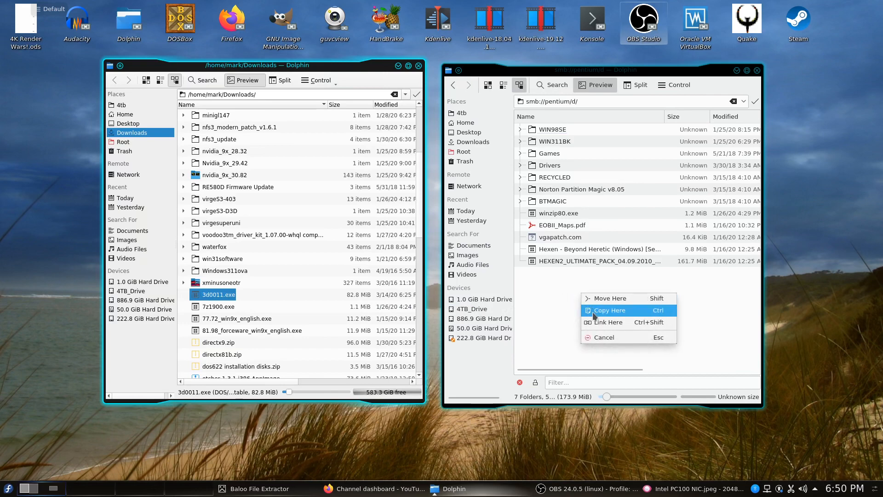
pyautogui.click(593, 313)
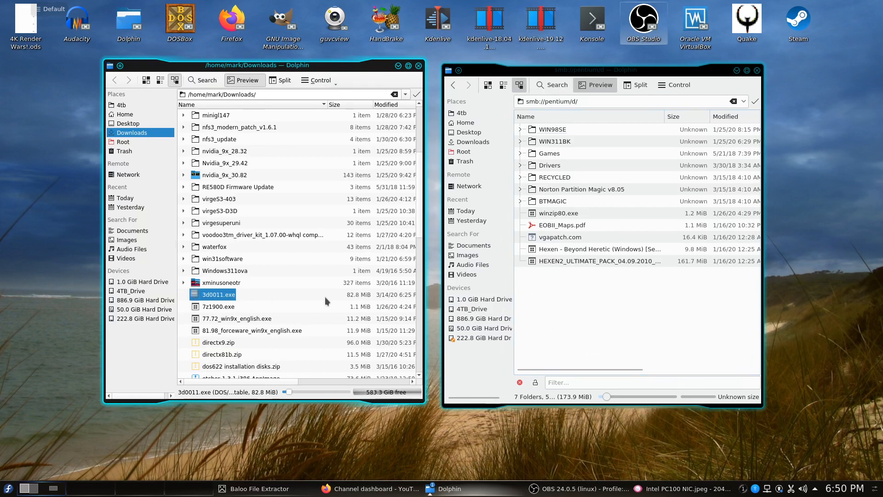
pyautogui.click(608, 328)
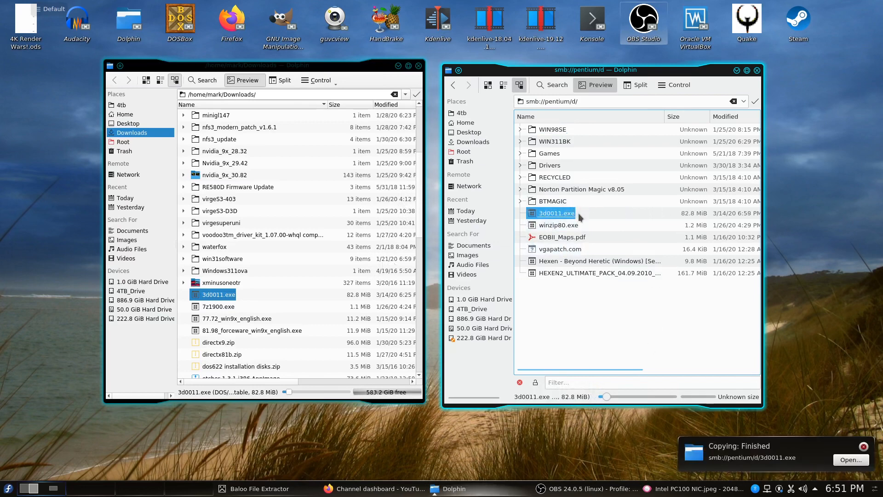
pyautogui.click(579, 213)
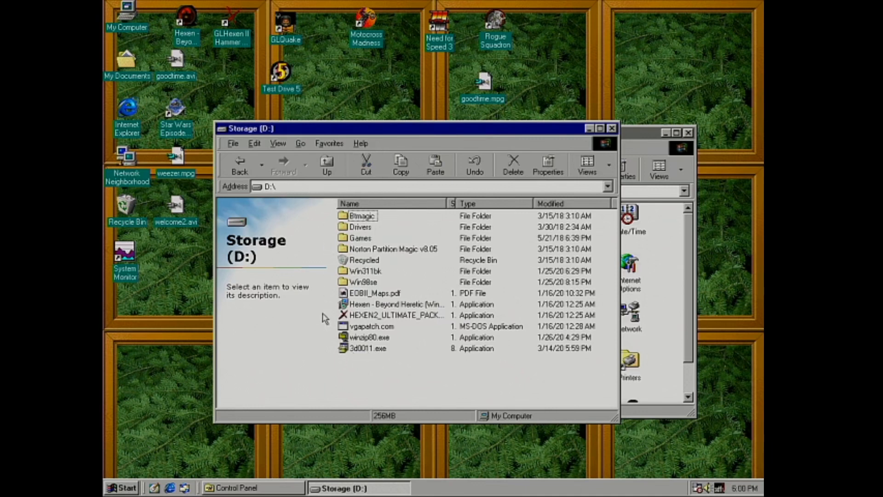
# Step: On the Windows 98 PC, launch 3d0011.exe from the Storage (D:) drive and agree to install 3D WinBench 2000 version 1.1
pyautogui.doubleClick(354, 349)
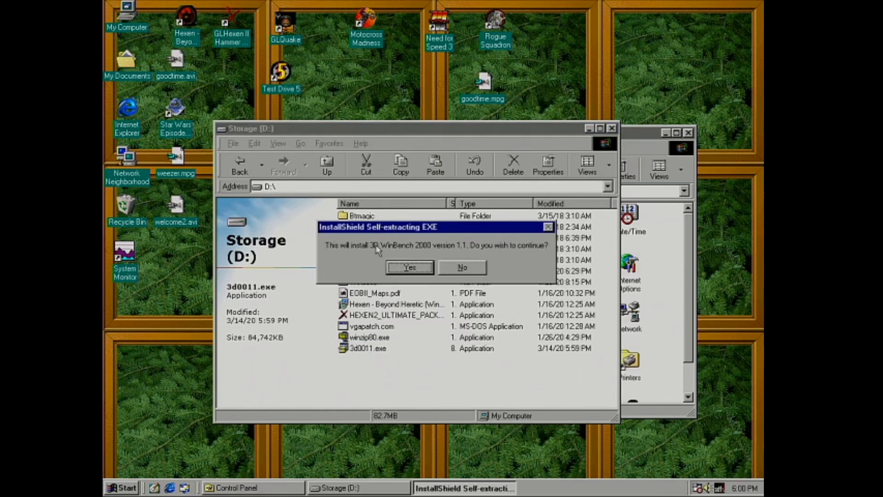
pyautogui.click(413, 268)
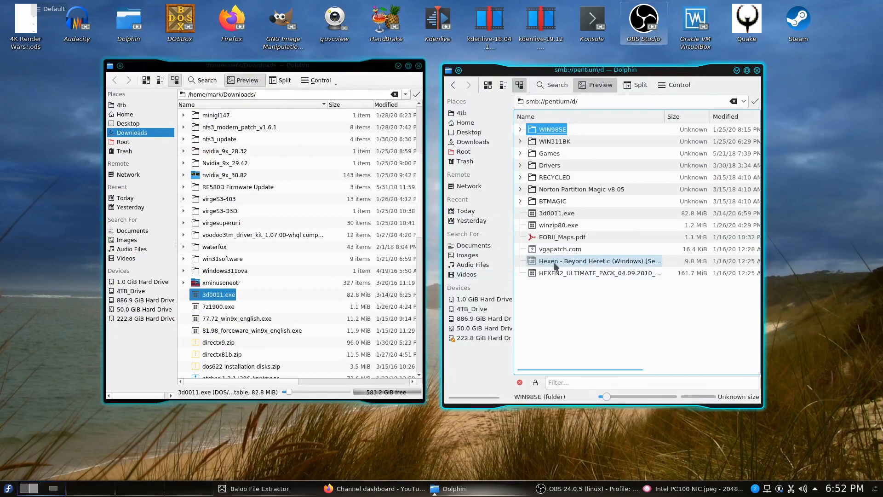
pyautogui.rightClick(556, 266)
pyautogui.click(546, 282)
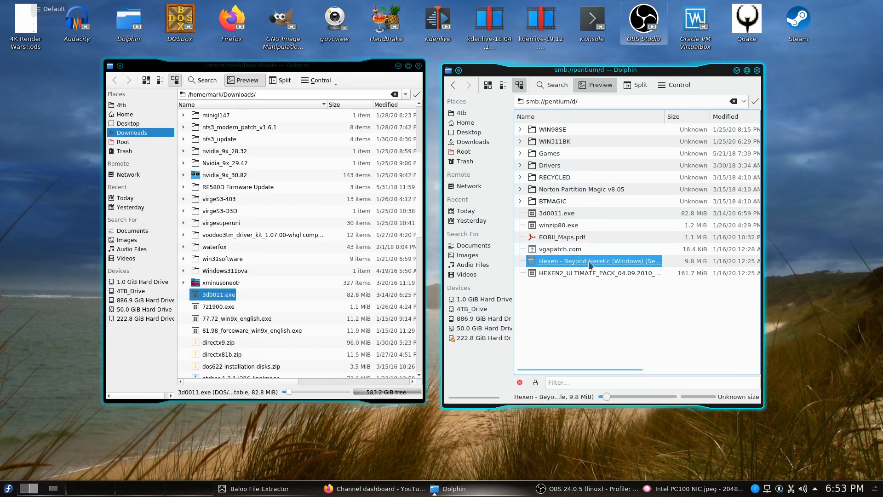
pyautogui.click(592, 324)
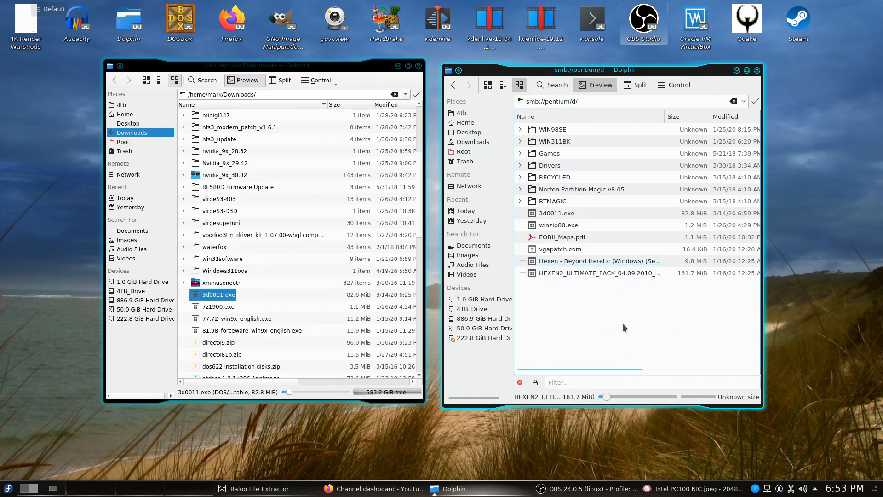
# Step: Bring up the Intel PC100 NIC.jpeg photo in Gwenview to examine the network card, shift its window and minimize it
pyautogui.click(694, 488)
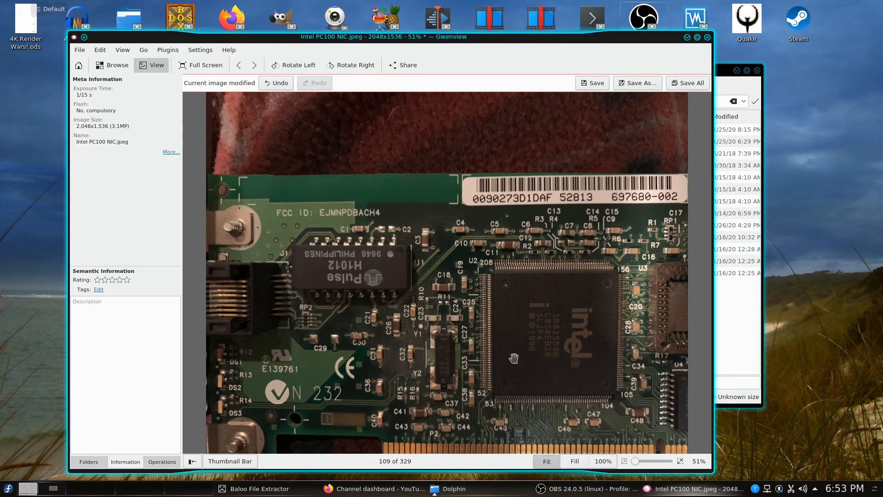
pyautogui.moveTo(624, 40); pyautogui.dragTo(814, 39)
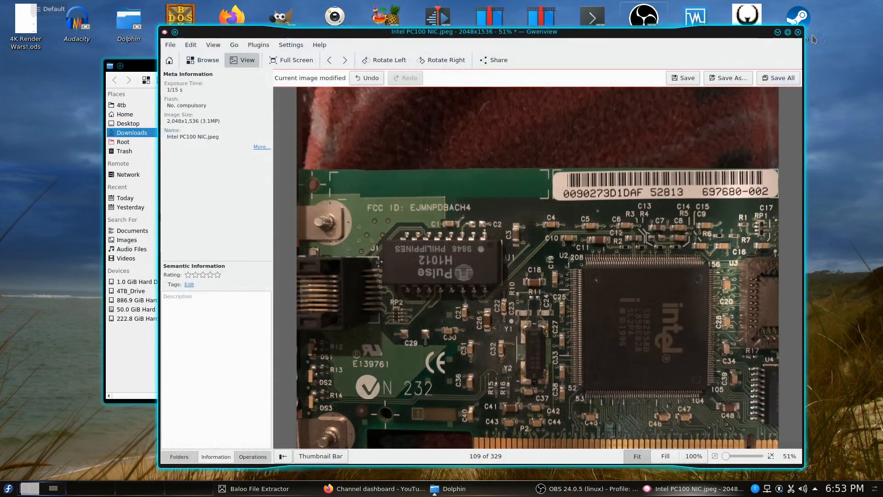
pyautogui.click(776, 32)
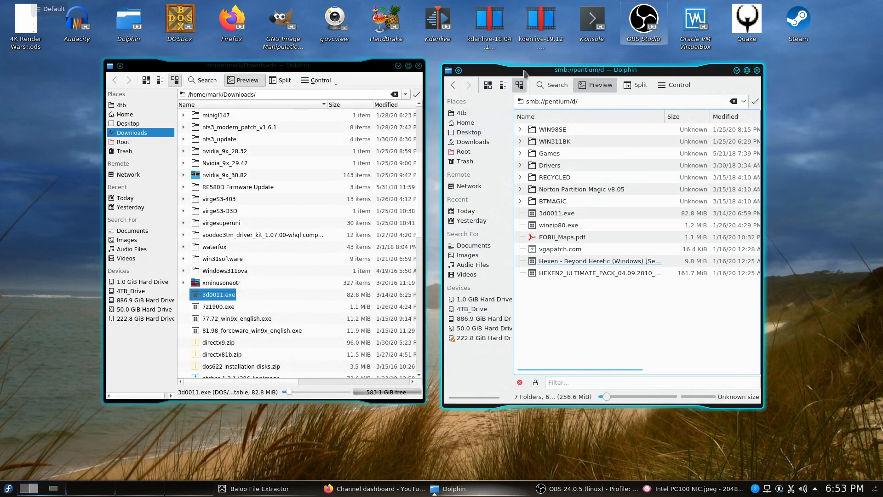
# Step: Shift the Dolphin windows showing the Windows 98 share and the Downloads folder slightly on the desktop
pyautogui.moveTo(524, 74); pyautogui.dragTo(533, 67)
pyautogui.moveTo(366, 66); pyautogui.dragTo(378, 63)
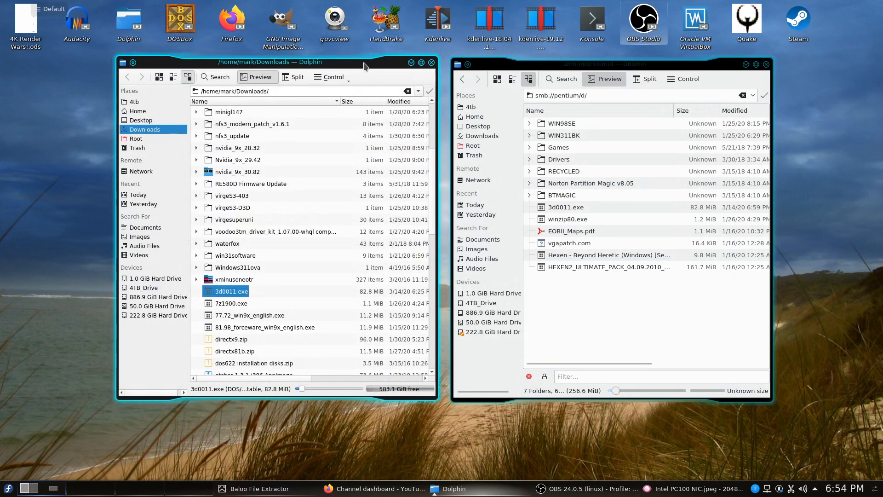